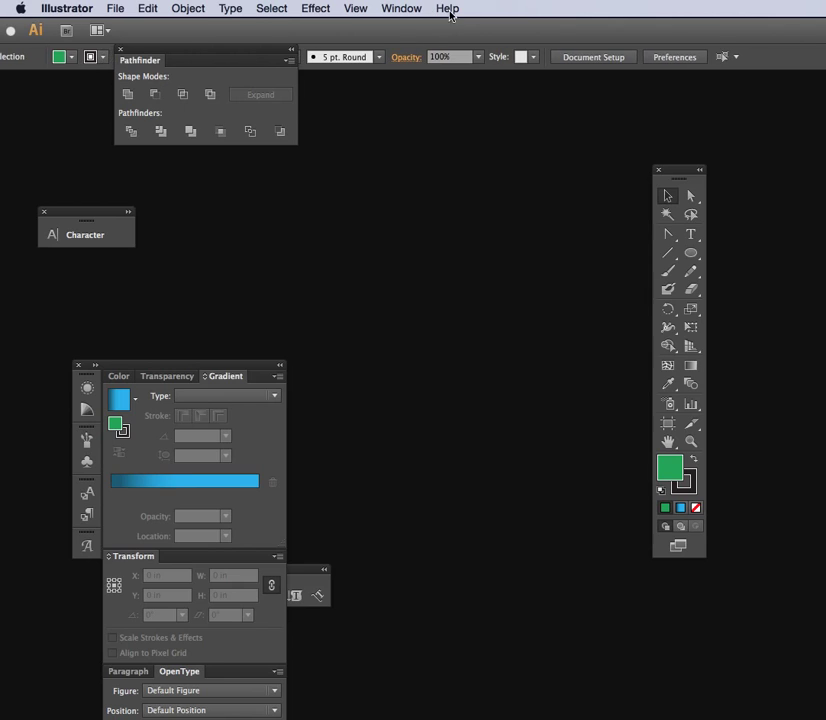
Move the Layers and Gradient panels clear of the flower artwork and hide Layer 1 with all its sublayers.
{"action": "left_click_drag", "start_coordinate": [824, 92], "coordinate": [602, 49]}
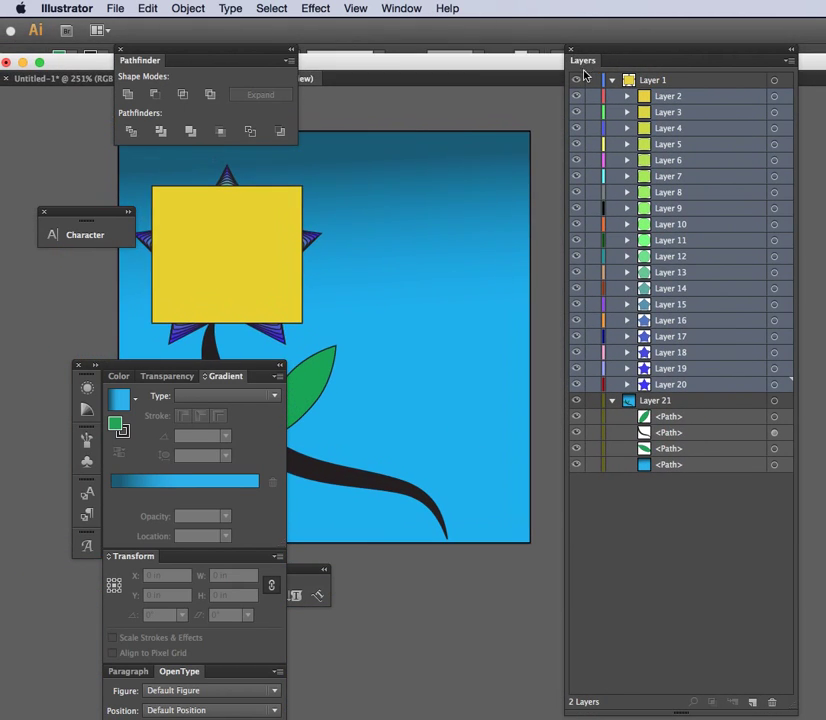
{"action": "left_click_drag", "start_coordinate": [173, 369], "coordinate": [116, 599]}
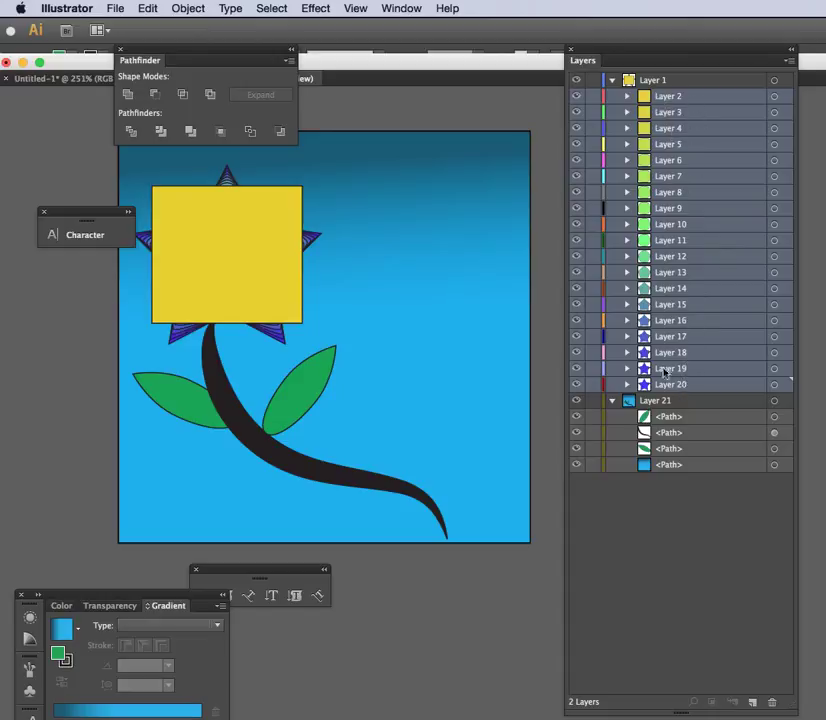
{"action": "left_click_drag", "start_coordinate": [580, 390], "coordinate": [578, 68]}
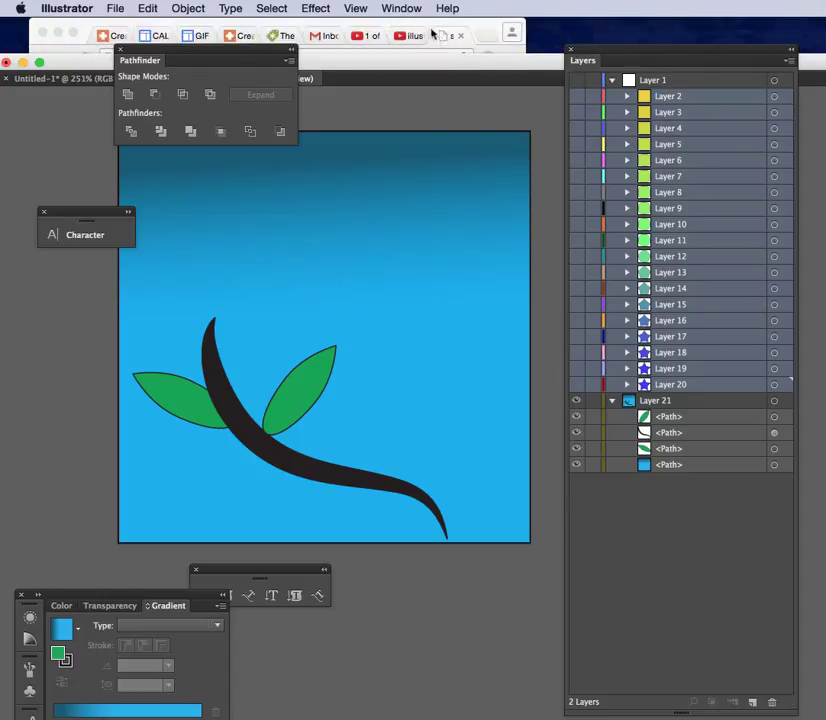
Move the Illustrator window and the Pathfinder and Character panels aside to view the static.swf animation in the browser.
{"action": "left_click", "coordinate": [430, 32]}
{"action": "left_click_drag", "start_coordinate": [414, 59], "coordinate": [825, 200]}
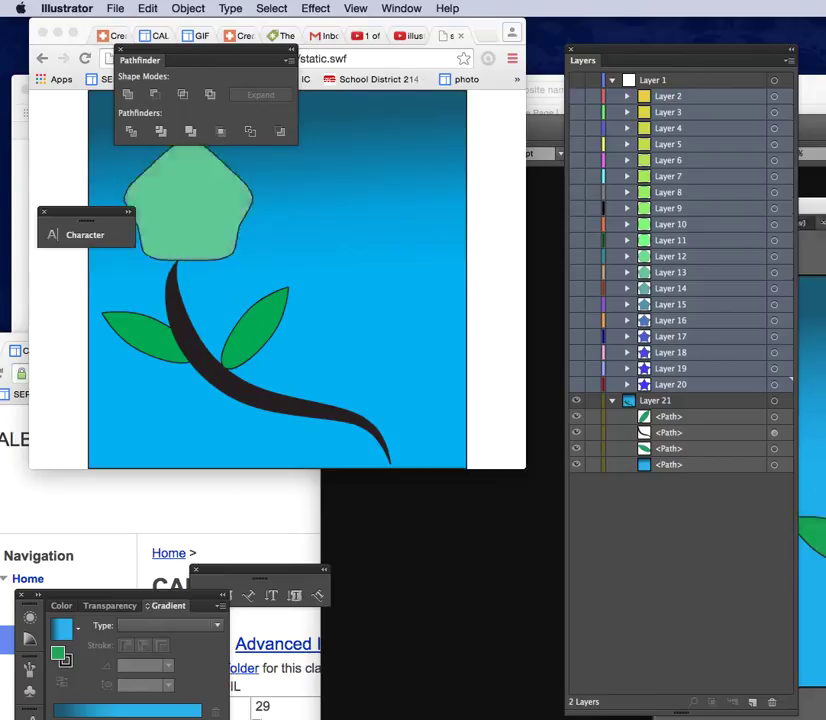
{"action": "left_click_drag", "start_coordinate": [168, 55], "coordinate": [622, 108]}
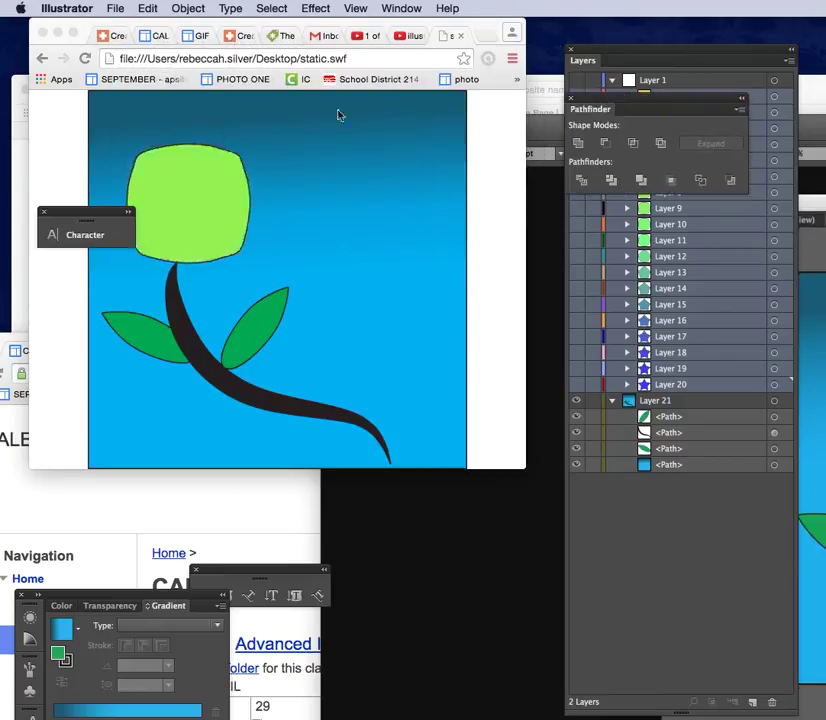
{"action": "left_click_drag", "start_coordinate": [100, 212], "coordinate": [670, 222]}
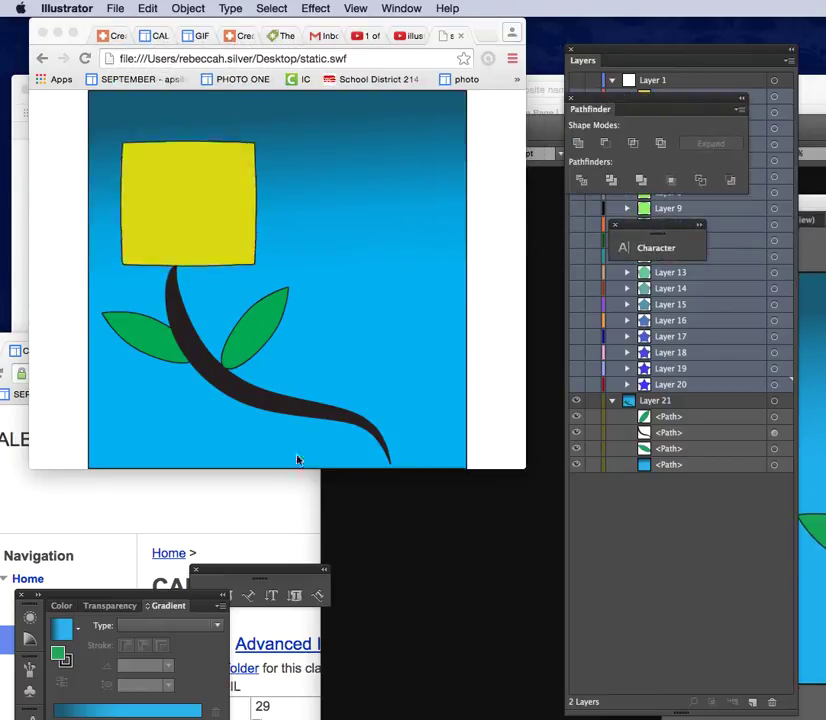
Bring the Untitled-2 document back into view, place the Layers panel beside its artwork and select Layer 2.
{"action": "left_click_drag", "start_coordinate": [612, 53], "coordinate": [141, 64]}
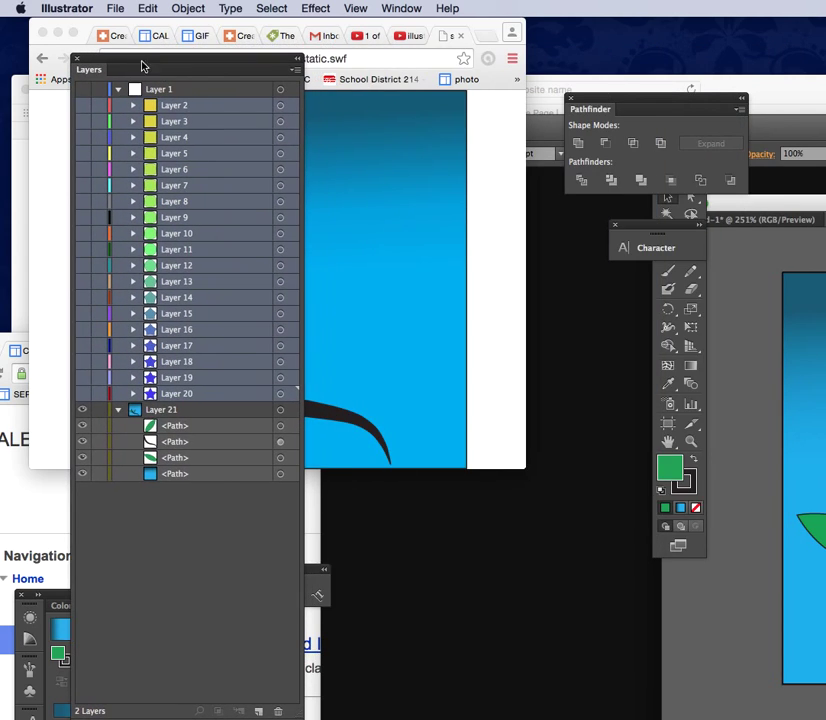
{"action": "left_click_drag", "start_coordinate": [807, 125], "coordinate": [526, 47]}
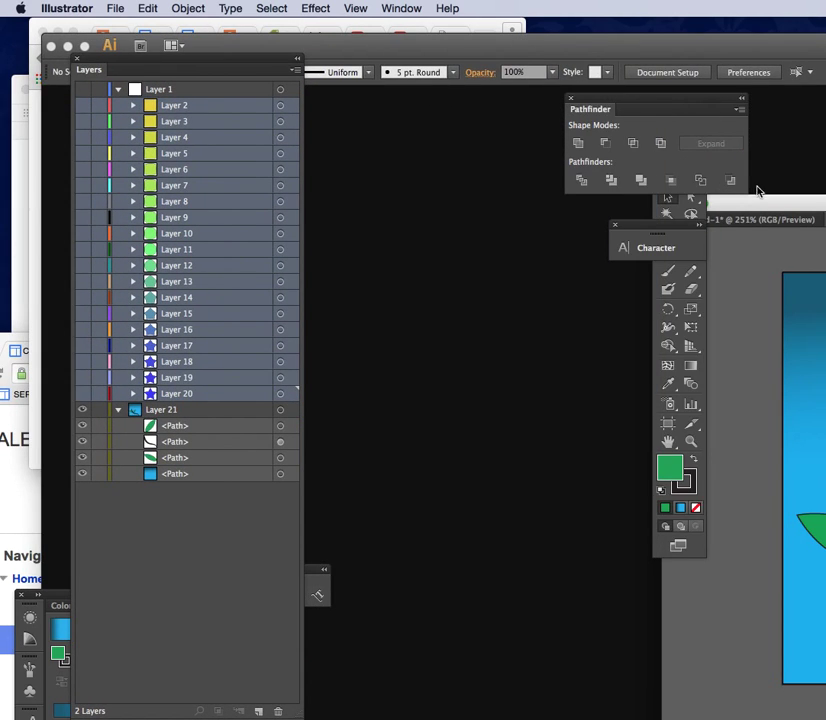
{"action": "left_click_drag", "start_coordinate": [770, 190], "coordinate": [333, 25]}
{"action": "left_click_drag", "start_coordinate": [247, 57], "coordinate": [825, 85]}
{"action": "left_click_drag", "start_coordinate": [619, 43], "coordinate": [457, 43]}
{"action": "left_click_drag", "start_coordinate": [813, 87], "coordinate": [550, 91]}
{"action": "left_click", "coordinate": [685, 138]}
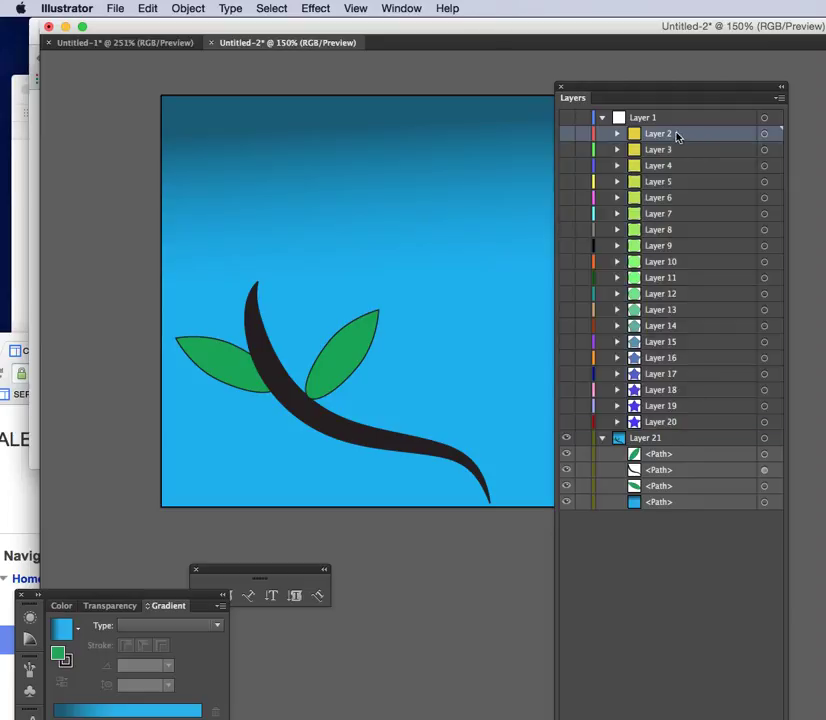
Move the Untitled-2 document window off the browser and watch the square-to-star animation in static.swf.
{"action": "left_click_drag", "start_coordinate": [523, 28], "coordinate": [666, 135]}
{"action": "left_click_drag", "start_coordinate": [363, 44], "coordinate": [690, 148]}
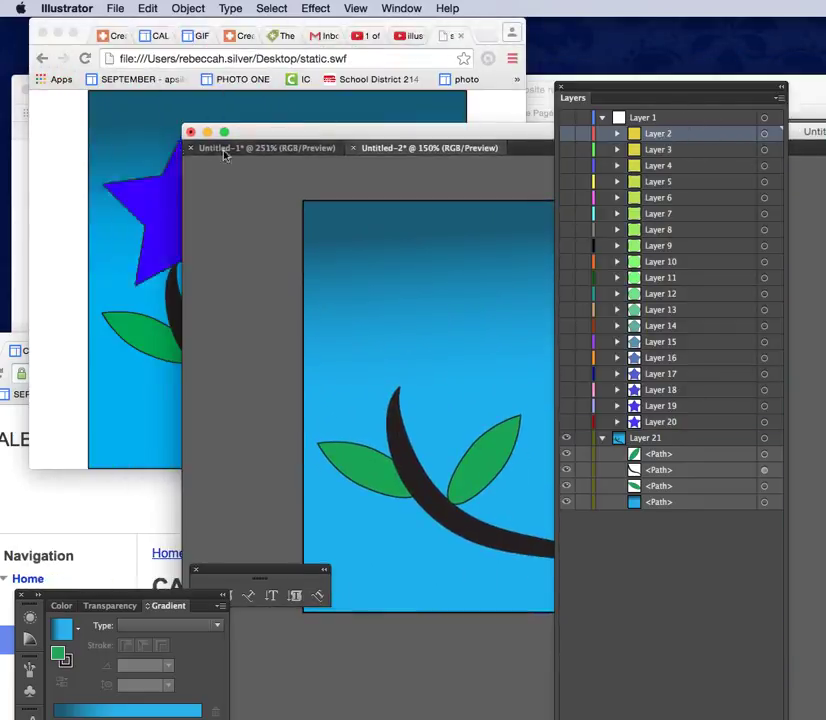
{"action": "left_click", "coordinate": [135, 196]}
{"action": "left_click", "coordinate": [272, 138]}
{"action": "left_click_drag", "start_coordinate": [272, 138], "coordinate": [636, 149]}
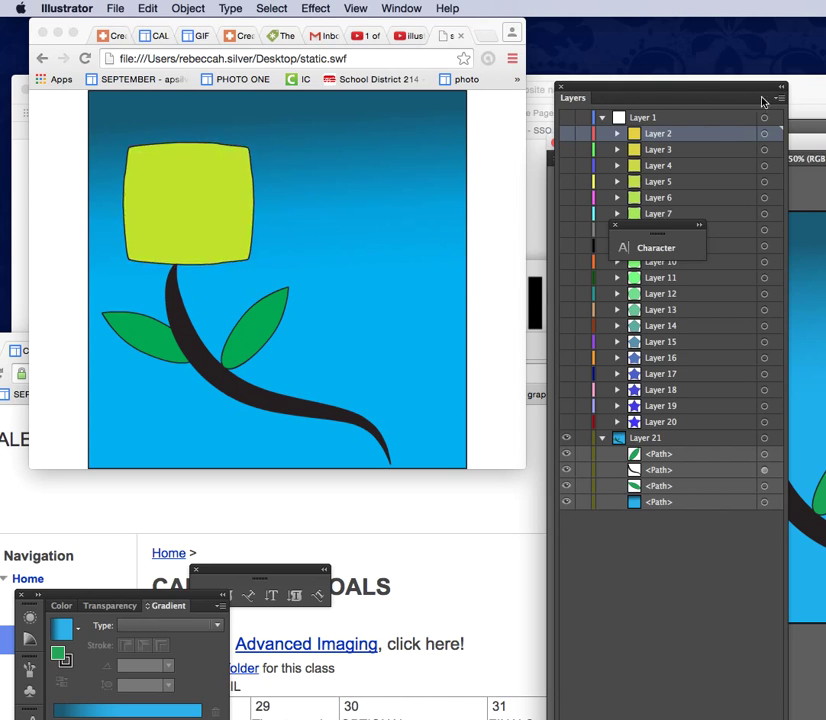
Return to Illustrator and duplicate Layer 2 through Layer 20 inside Layer 1.
{"action": "left_click", "coordinate": [806, 132]}
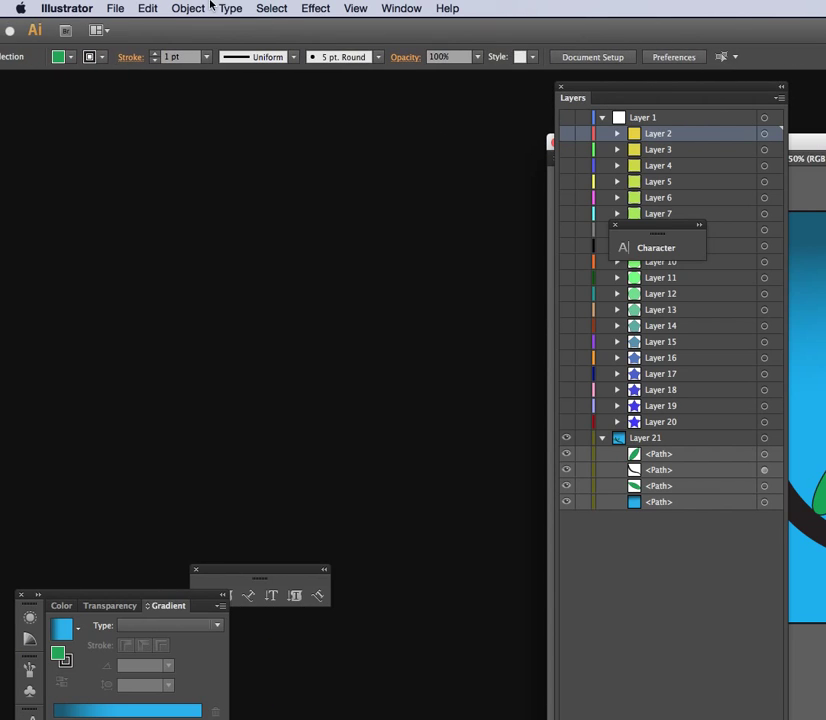
{"action": "left_click_drag", "start_coordinate": [608, 95], "coordinate": [188, 113]}
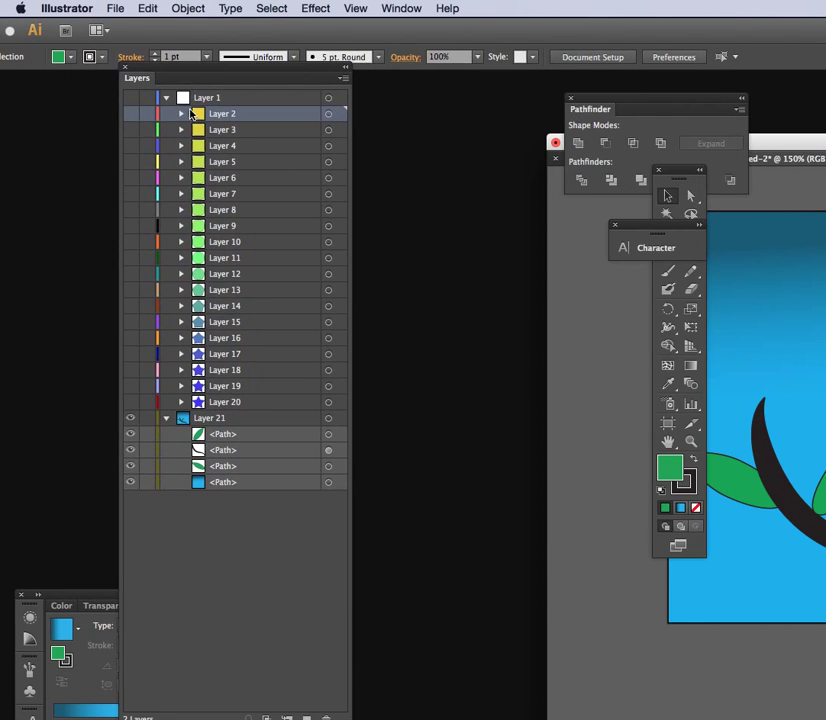
{"action": "left_click", "coordinate": [241, 401], "text": "shift"}
{"action": "left_click", "coordinate": [147, 8]}
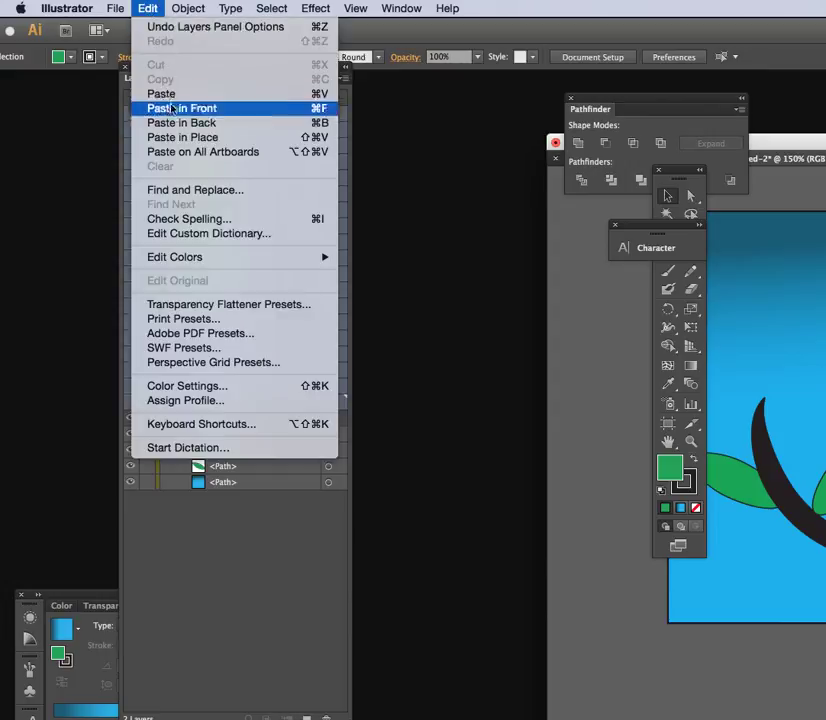
{"action": "left_click", "coordinate": [189, 27]}
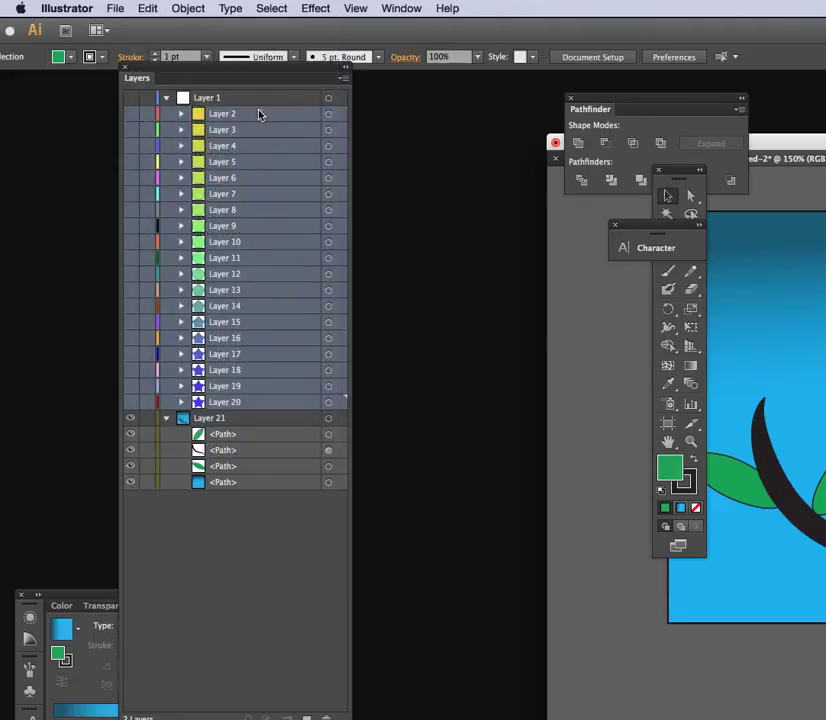
{"action": "left_click_drag", "start_coordinate": [256, 115], "coordinate": [305, 716]}
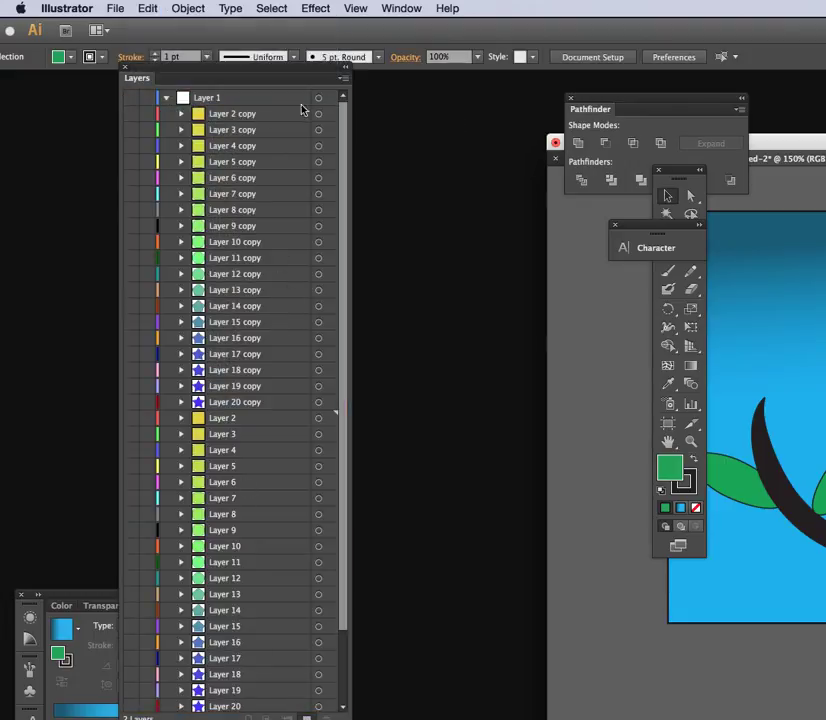
Select Layer 2 copy through Layer 20 copy and try to reverse their order while they are hidden.
{"action": "left_click", "coordinate": [222, 117]}
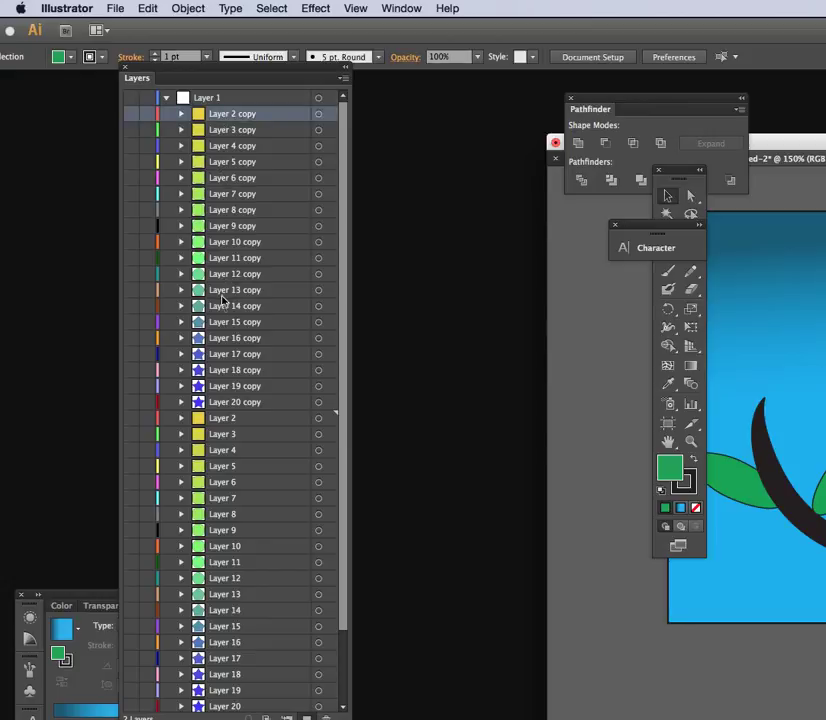
{"action": "left_click", "coordinate": [231, 401], "text": "shift"}
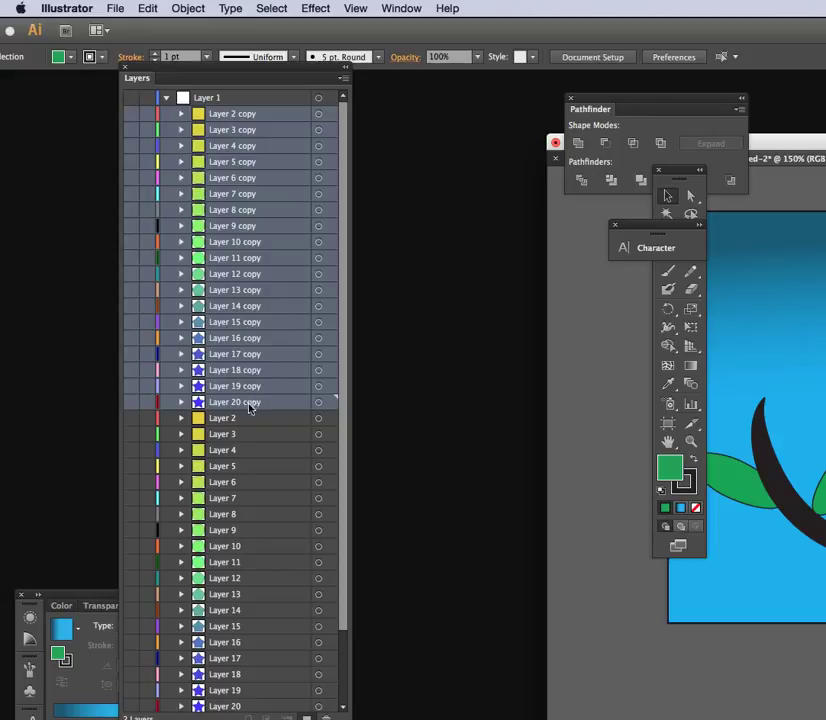
{"action": "left_click", "coordinate": [342, 80]}
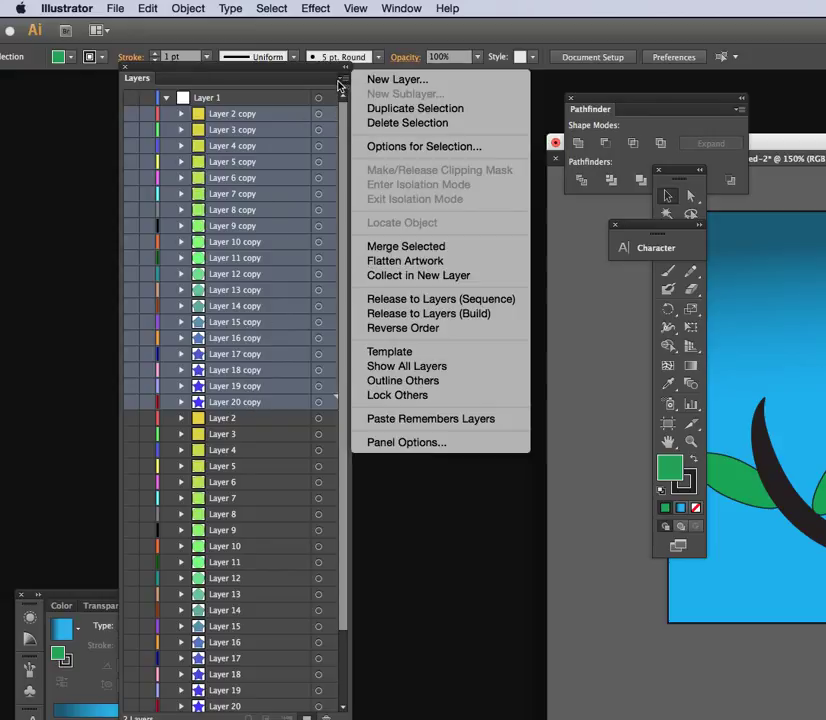
{"action": "left_click", "coordinate": [391, 331]}
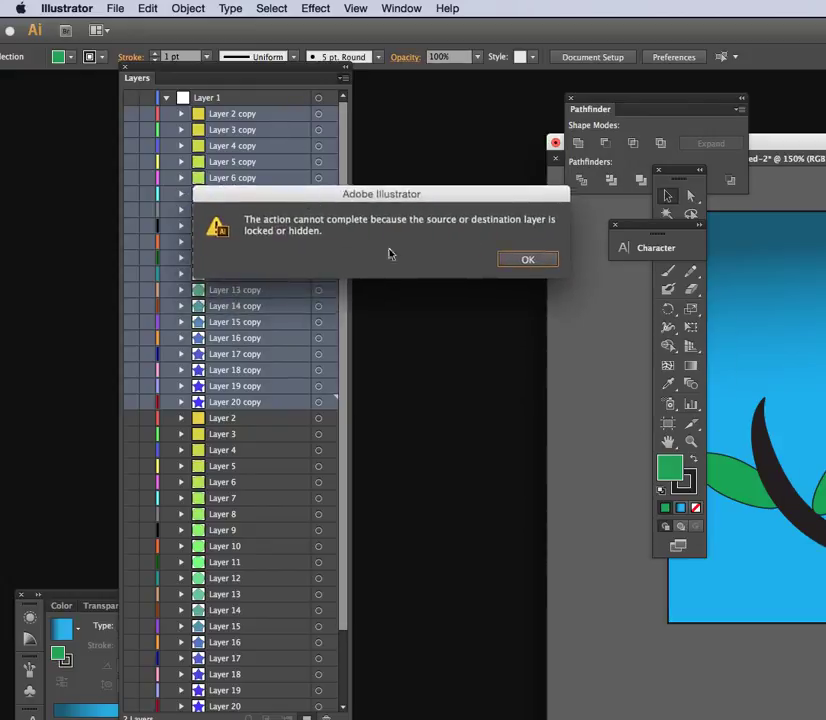
{"action": "left_click", "coordinate": [524, 260]}
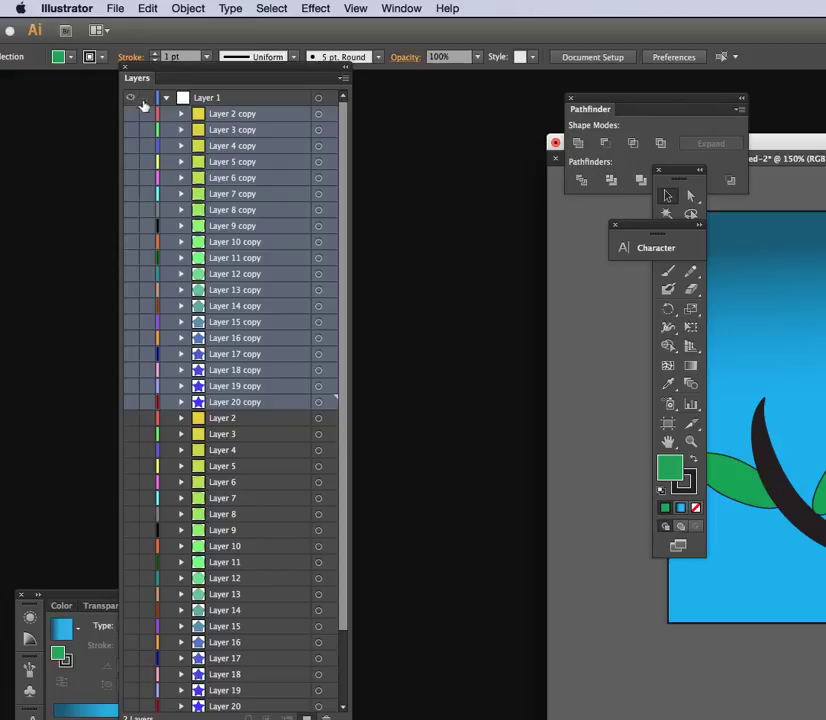
Make Layer 1 and the selected copied layers visible and reverse the order of the copies.
{"action": "left_click_drag", "start_coordinate": [135, 117], "coordinate": [144, 403]}
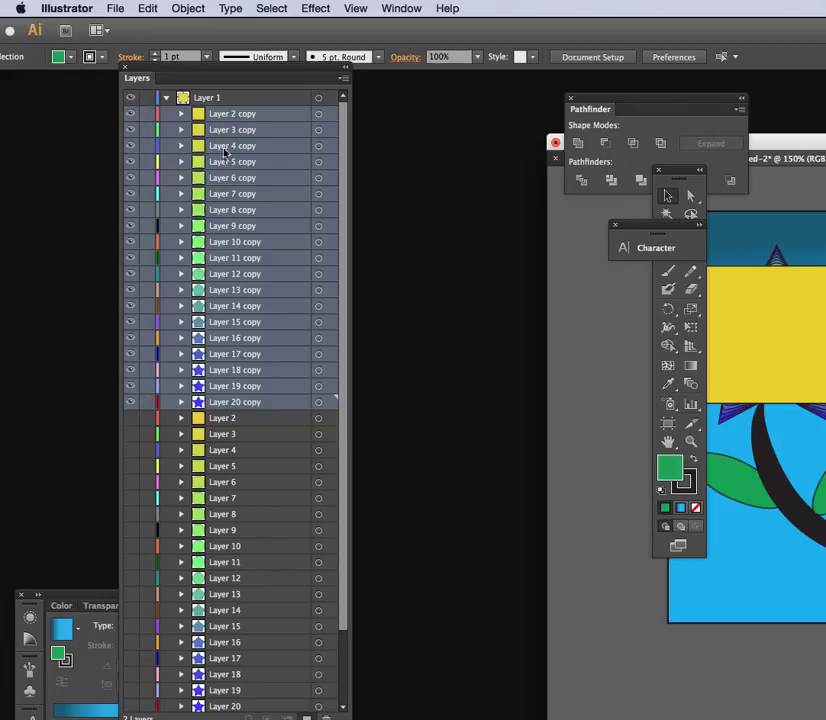
{"action": "left_click", "coordinate": [344, 80]}
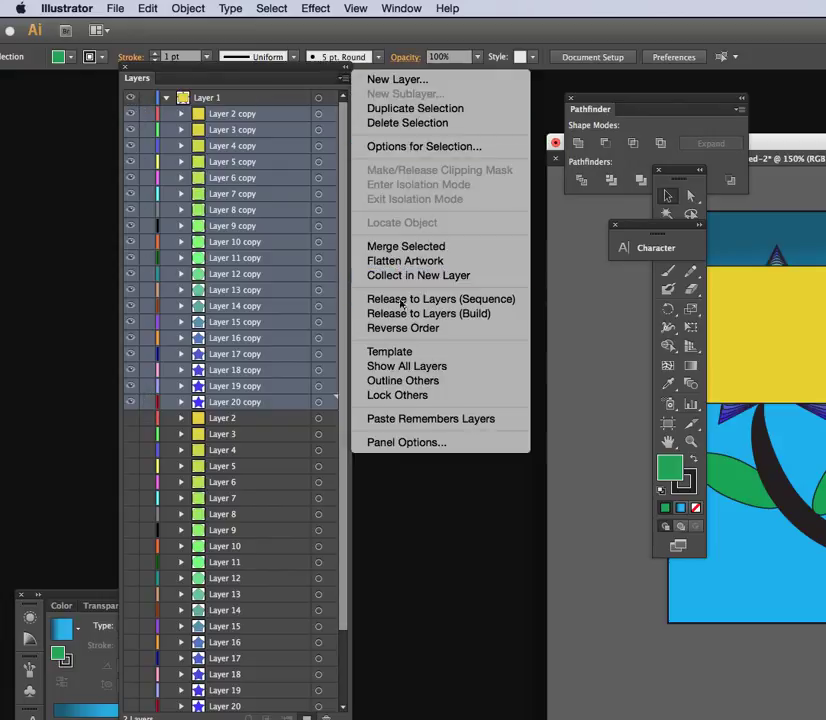
{"action": "left_click", "coordinate": [428, 328]}
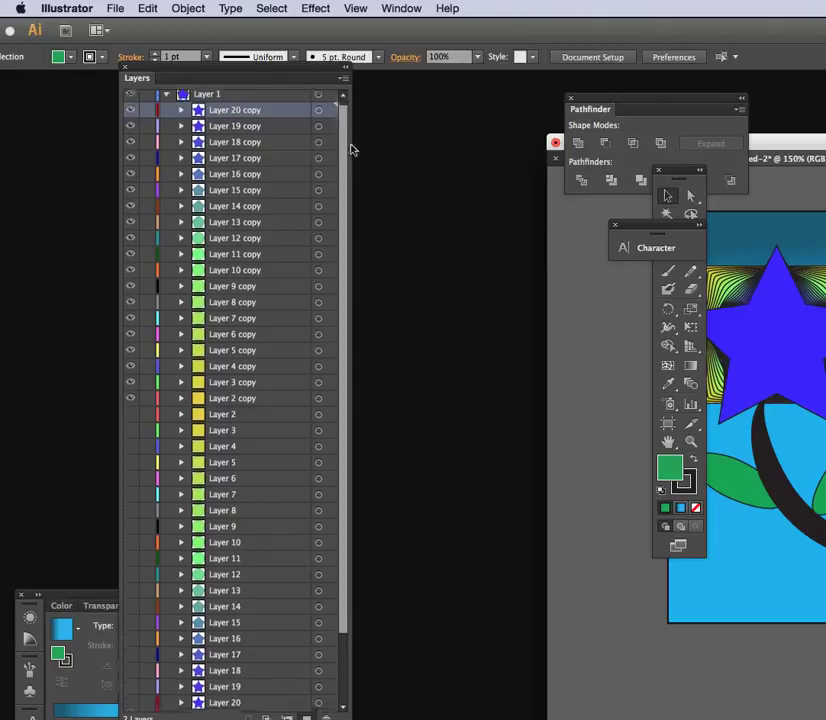
{"action": "scroll", "coordinate": [340, 145], "scroll_direction": "down", "scroll_amount": 3}
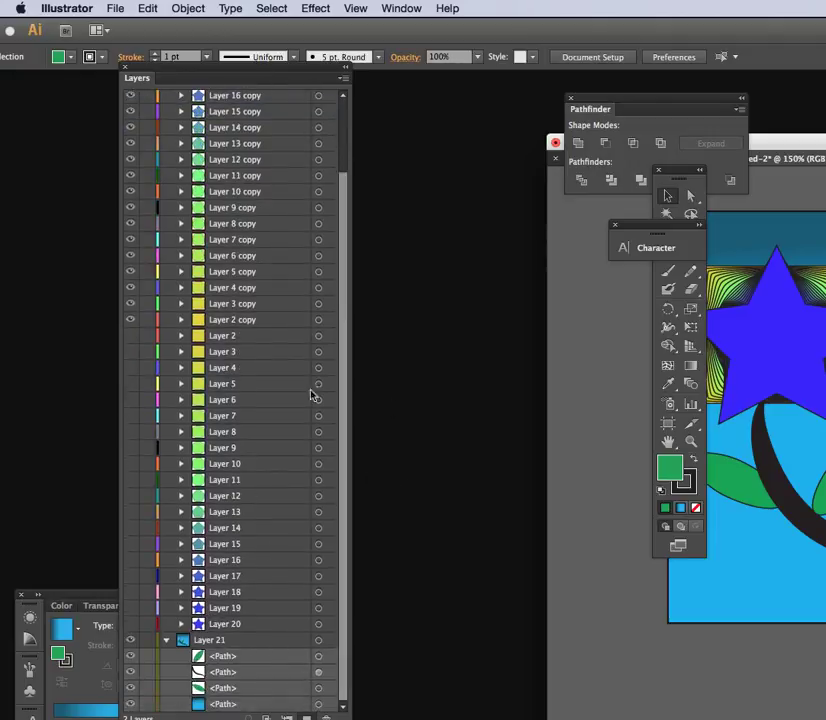
{"action": "scroll", "coordinate": [343, 387], "scroll_direction": "up", "scroll_amount": 3}
Export the artwork to the Desktop as static.swf in Flash (swf) format, replacing the existing file.
{"action": "left_click", "coordinate": [112, 8]}
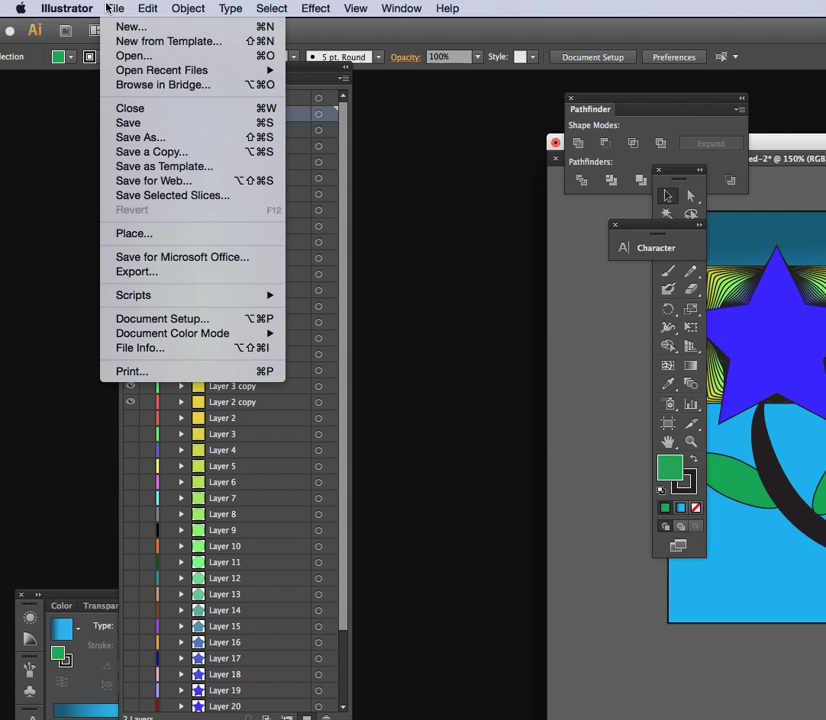
{"action": "left_click", "coordinate": [162, 271]}
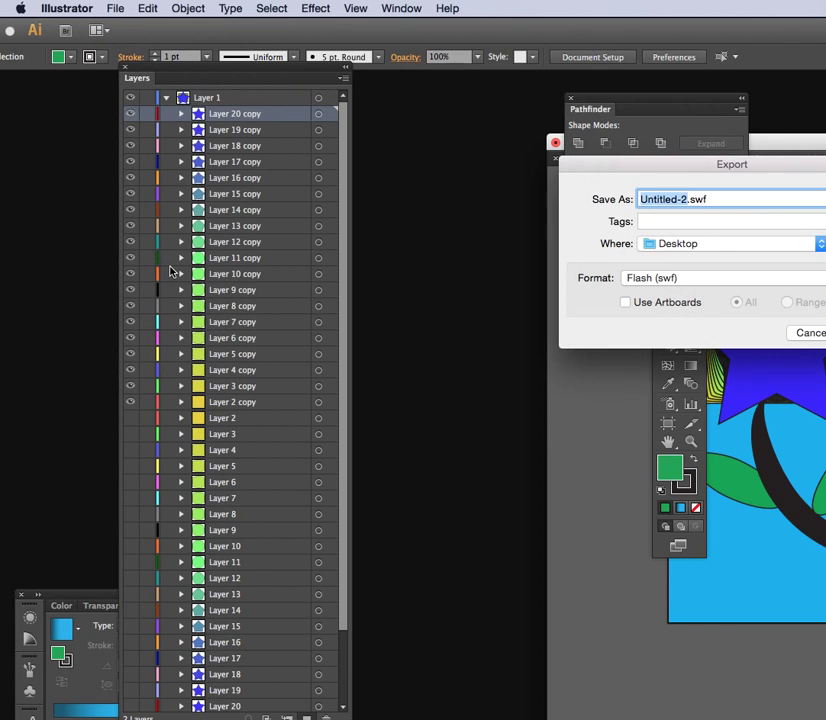
{"action": "left_click_drag", "start_coordinate": [760, 167], "coordinate": [516, 135]}
{"action": "type", "text": "static"}
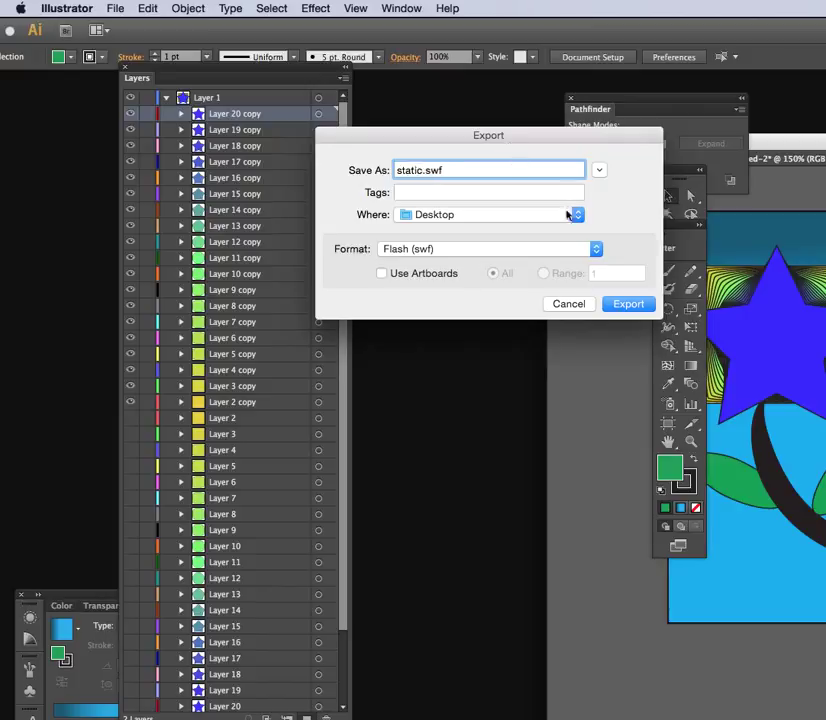
{"action": "left_click_drag", "start_coordinate": [561, 127], "coordinate": [492, 83]}
{"action": "left_click", "coordinate": [542, 259]}
{"action": "left_click", "coordinate": [524, 191]}
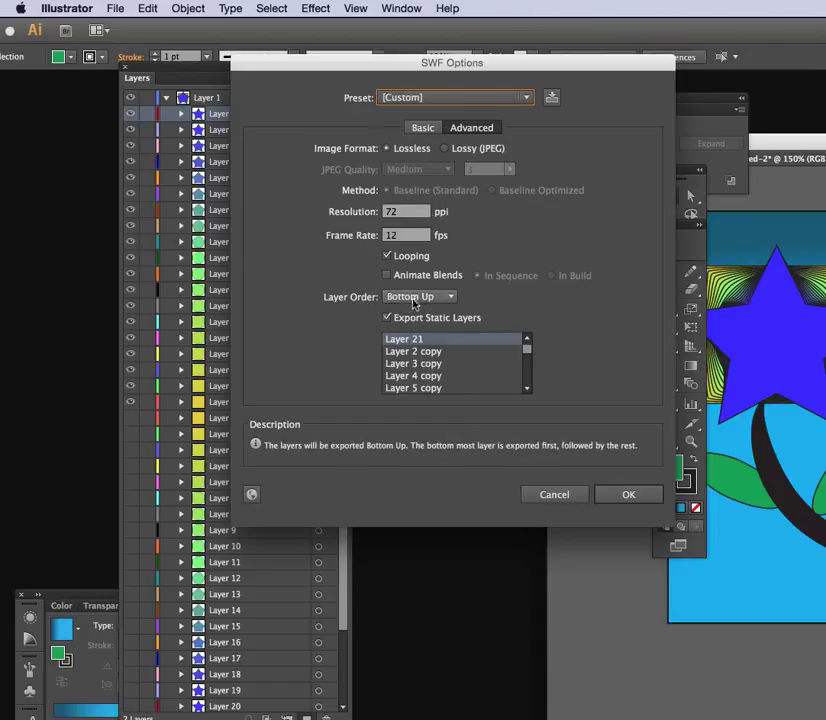
Review the basic and advanced SWF options, pick Layer 21 as the exported static layer and complete the export.
{"action": "left_click", "coordinate": [422, 128]}
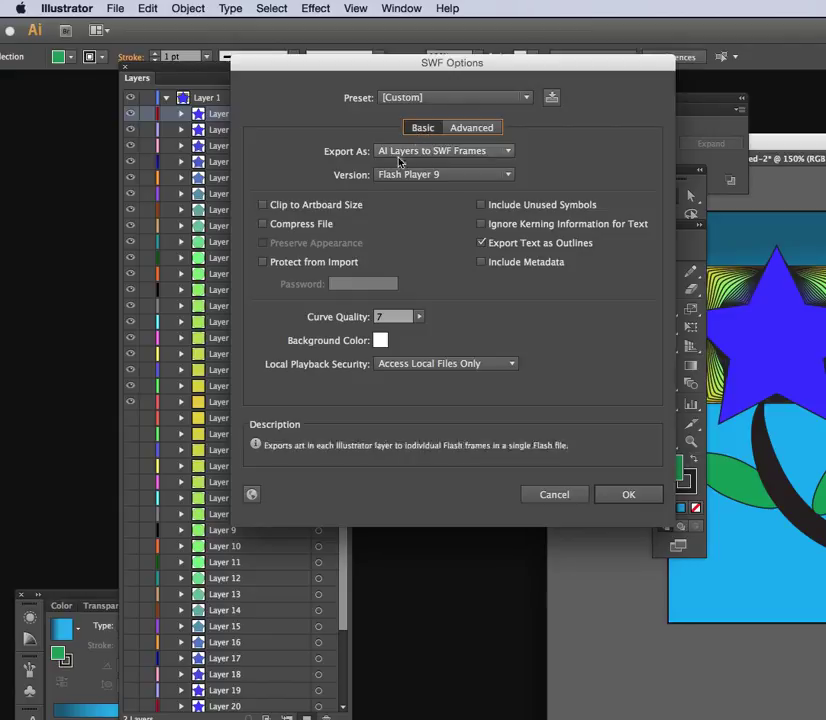
{"action": "left_click", "coordinate": [480, 128]}
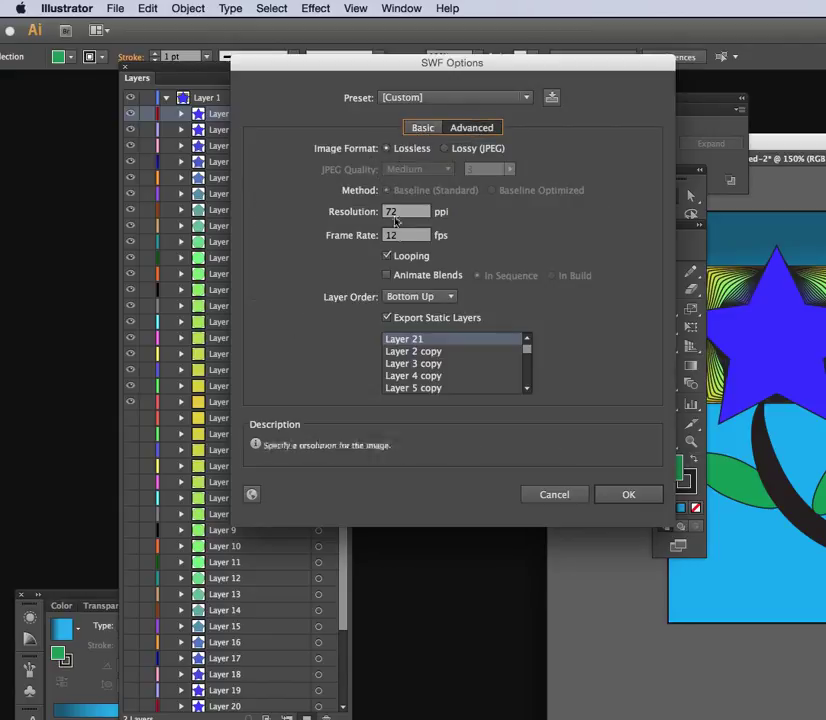
{"action": "left_click", "coordinate": [409, 341]}
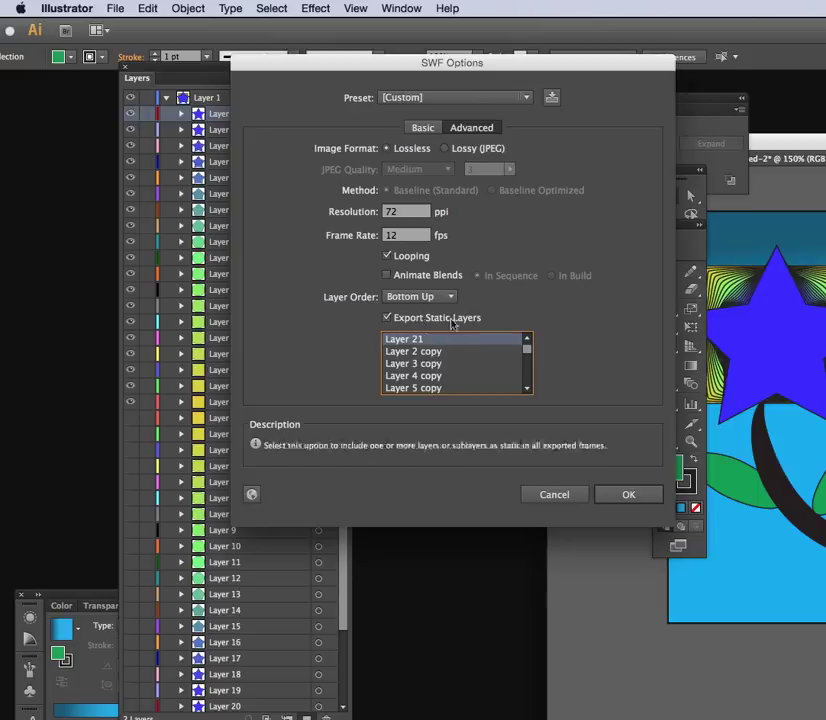
{"action": "left_click", "coordinate": [630, 495]}
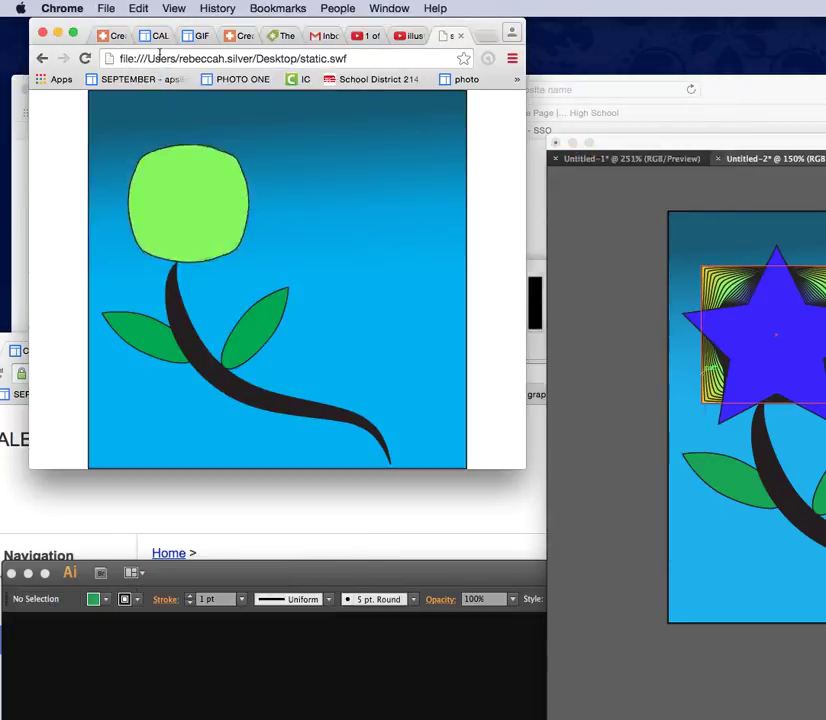
Reload static.swf in Chrome, return to Illustrator and move the document window away from the browser preview.
{"action": "left_click", "coordinate": [85, 58]}
{"action": "key", "text": "super+Tab"}
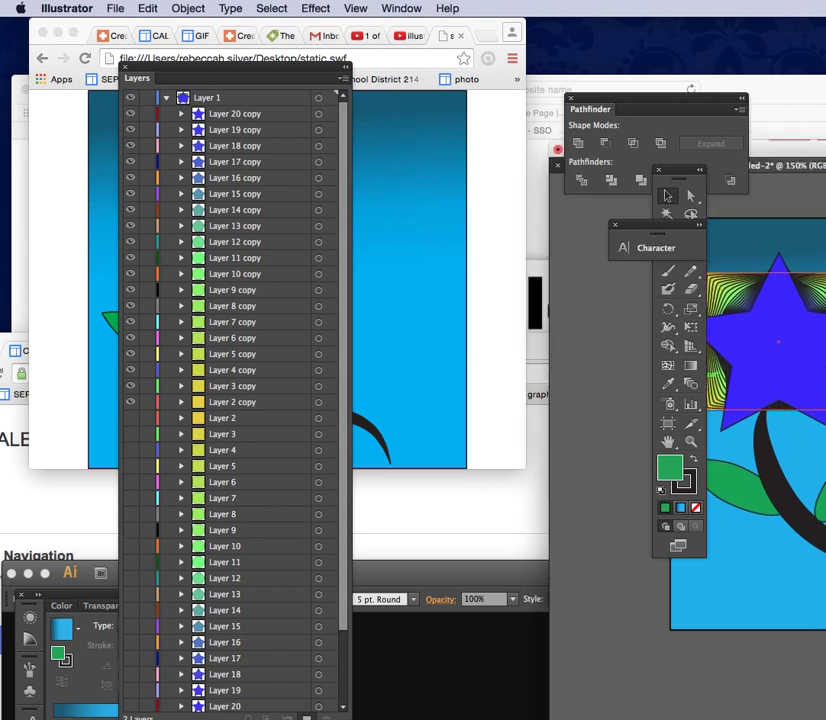
{"action": "left_click_drag", "start_coordinate": [815, 475], "coordinate": [520, 718]}
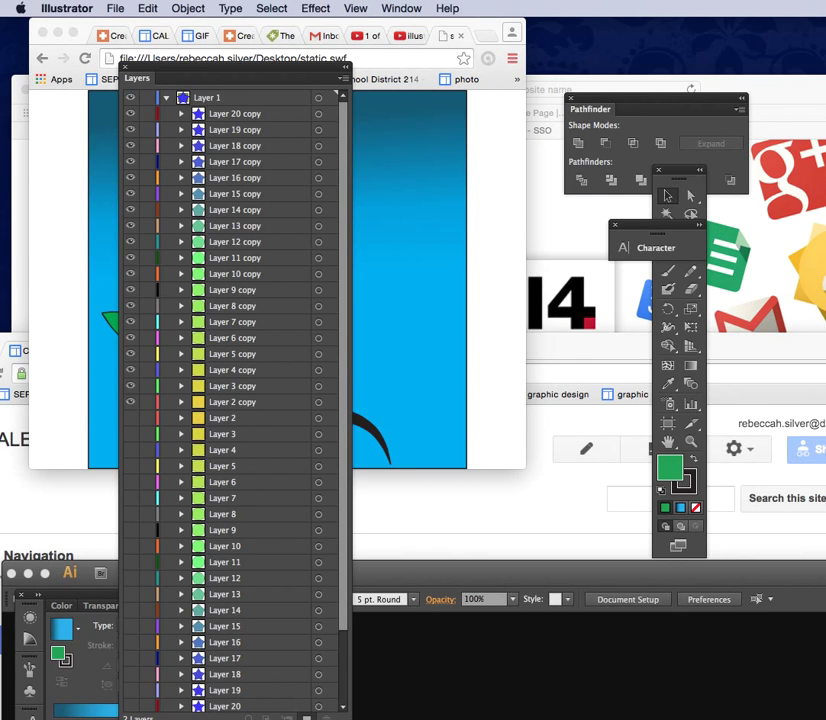
Move the Illustrator document window clear of the flower preview and switch to the Chrome window showing static.swf.
{"action": "left_click_drag", "start_coordinate": [560, 572], "coordinate": [560, 710]}
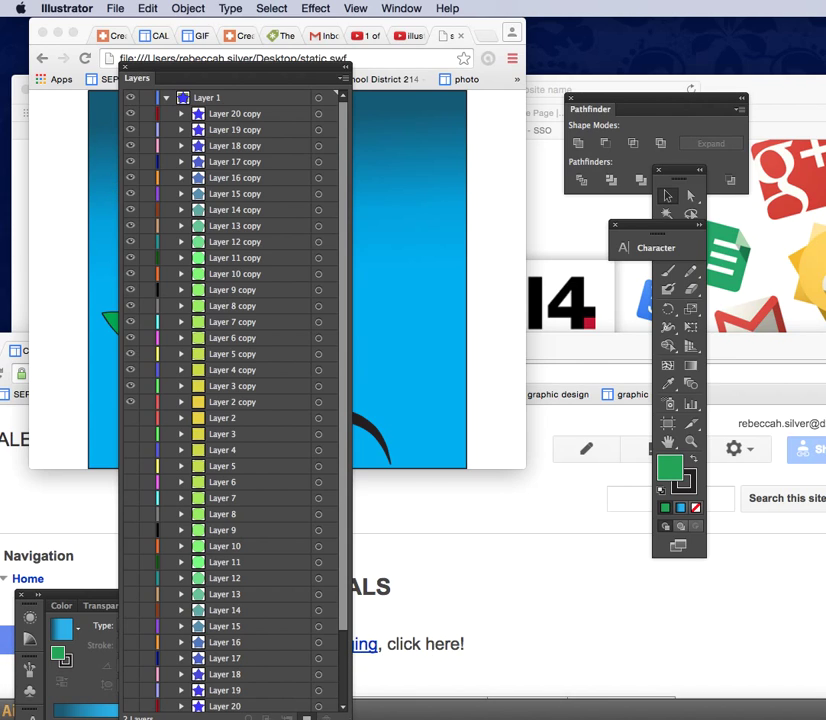
{"action": "left_click_drag", "start_coordinate": [2, 156], "coordinate": [399, 217]}
{"action": "left_click", "coordinate": [415, 22]}
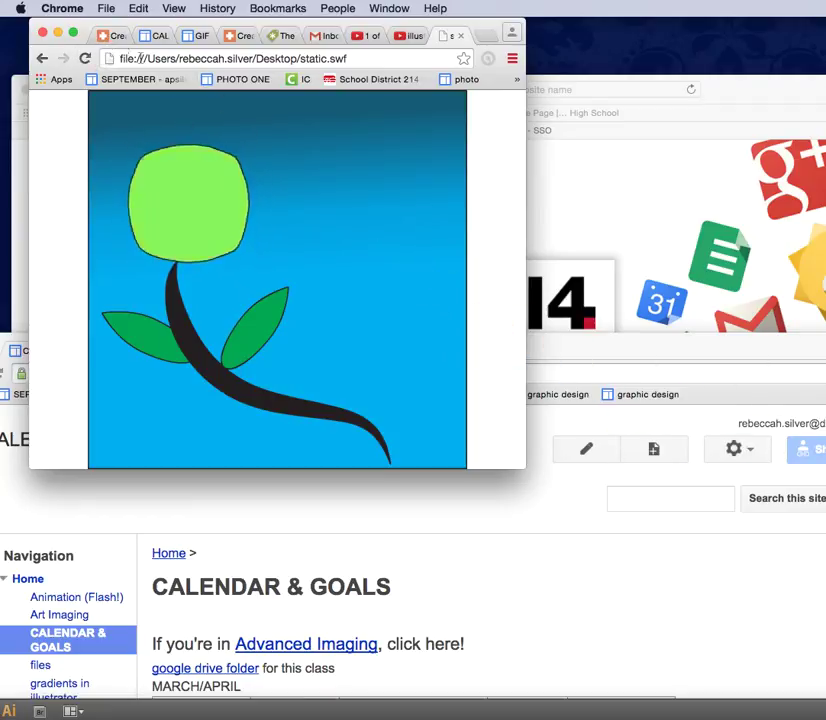
Open static.swf from the Desktop in a new Chrome tab to preview the animation.
{"action": "left_click", "coordinate": [105, 8]}
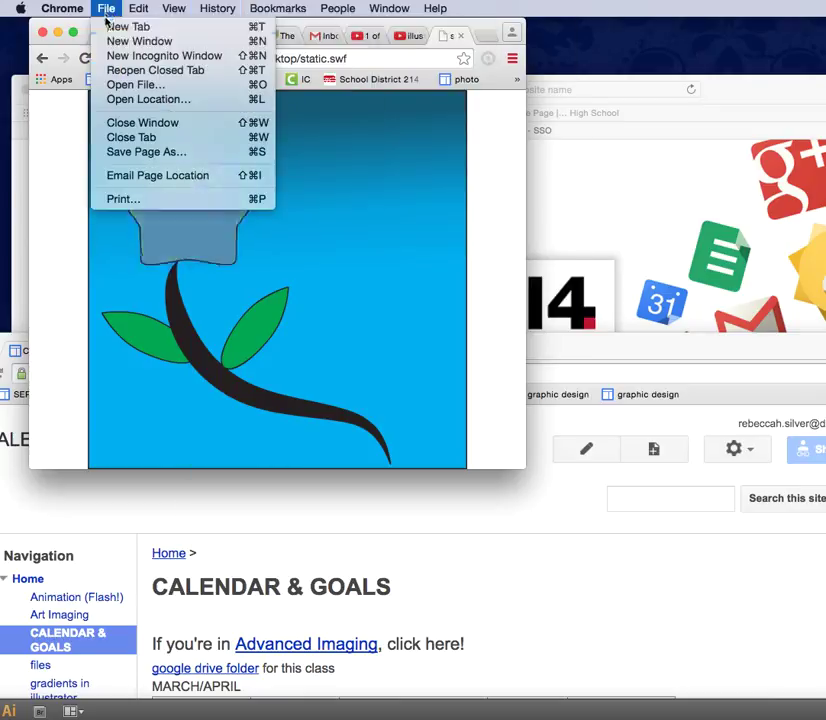
{"action": "left_click", "coordinate": [128, 26]}
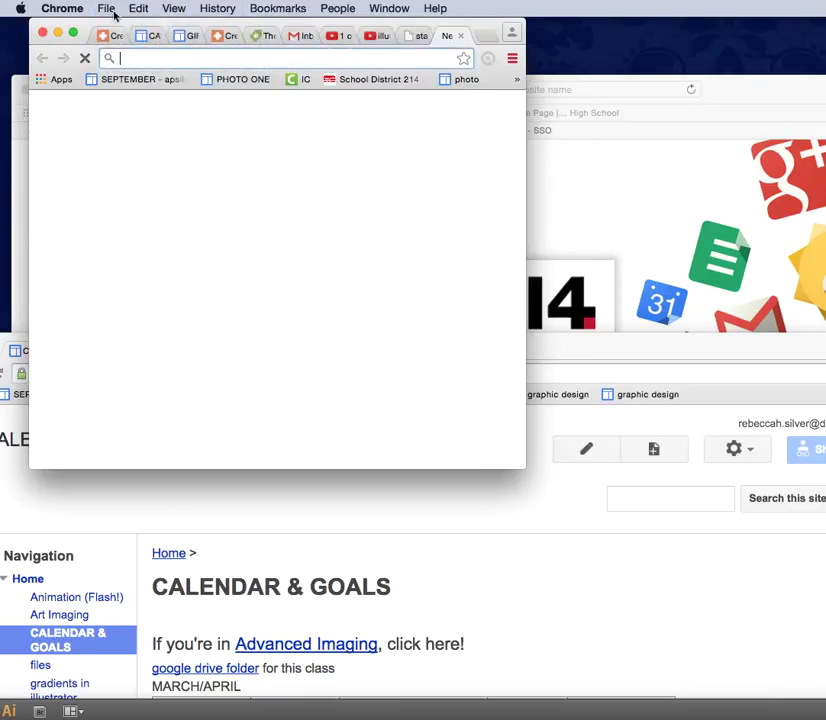
{"action": "left_click", "coordinate": [107, 8]}
{"action": "left_click", "coordinate": [118, 84]}
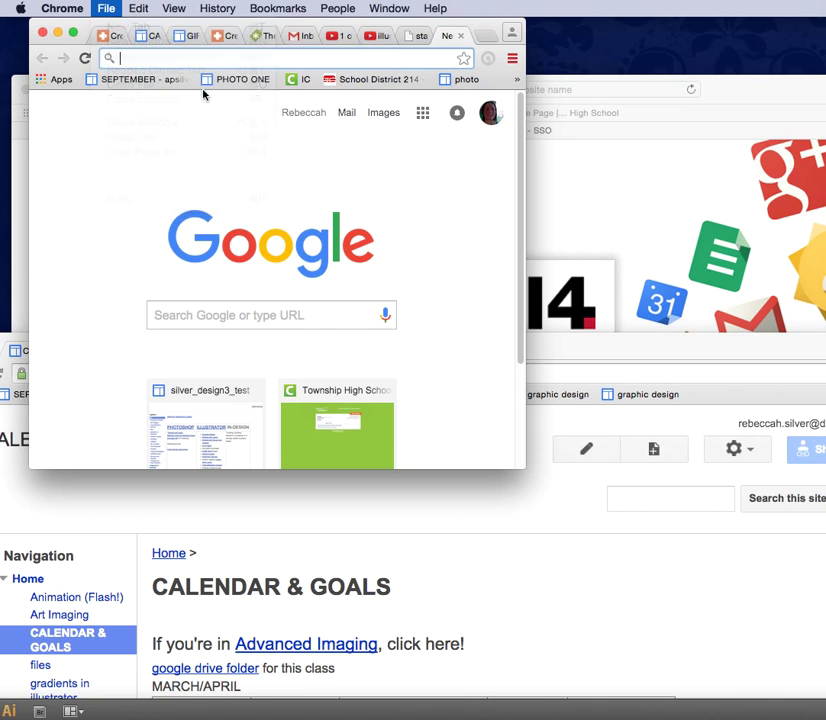
{"action": "left_click", "coordinate": [234, 150]}
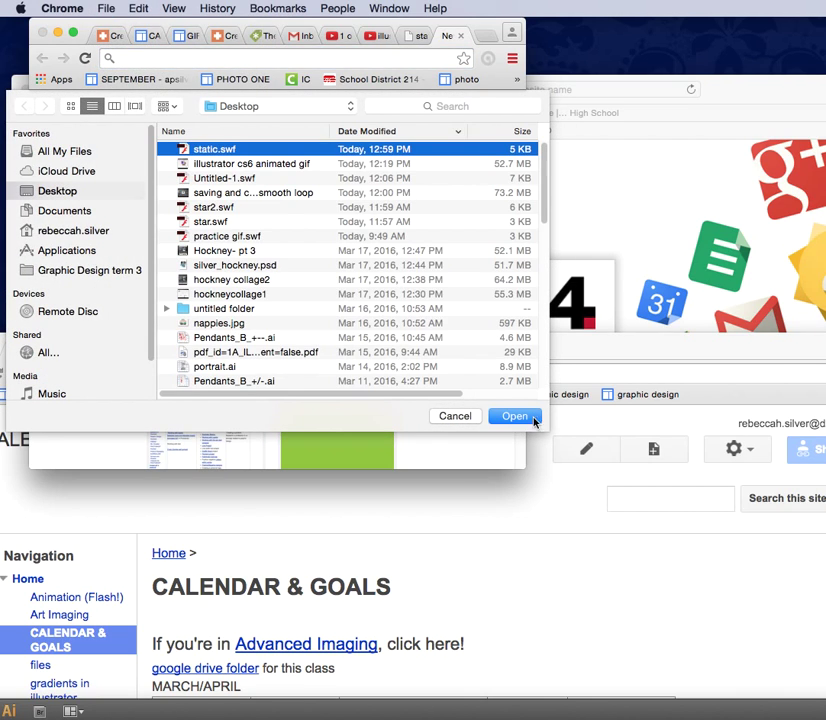
{"action": "left_click", "coordinate": [530, 416]}
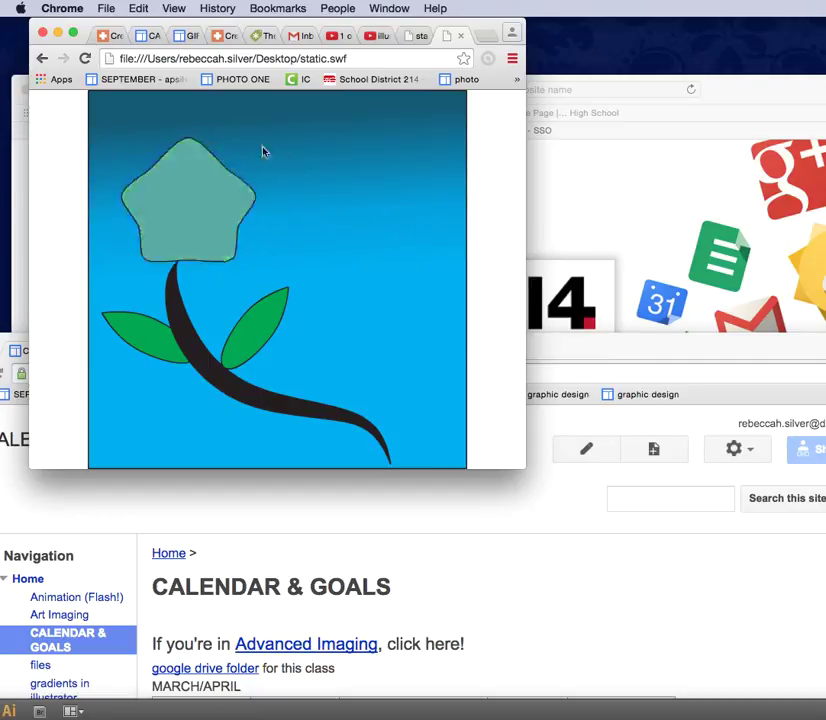
Move the browser windows aside, return to Illustrator and make Layer 2 through Layer 20 visible.
{"action": "left_click_drag", "start_coordinate": [151, 22], "coordinate": [748, 22]}
{"action": "left_click_drag", "start_coordinate": [428, 356], "coordinate": [319, 251]}
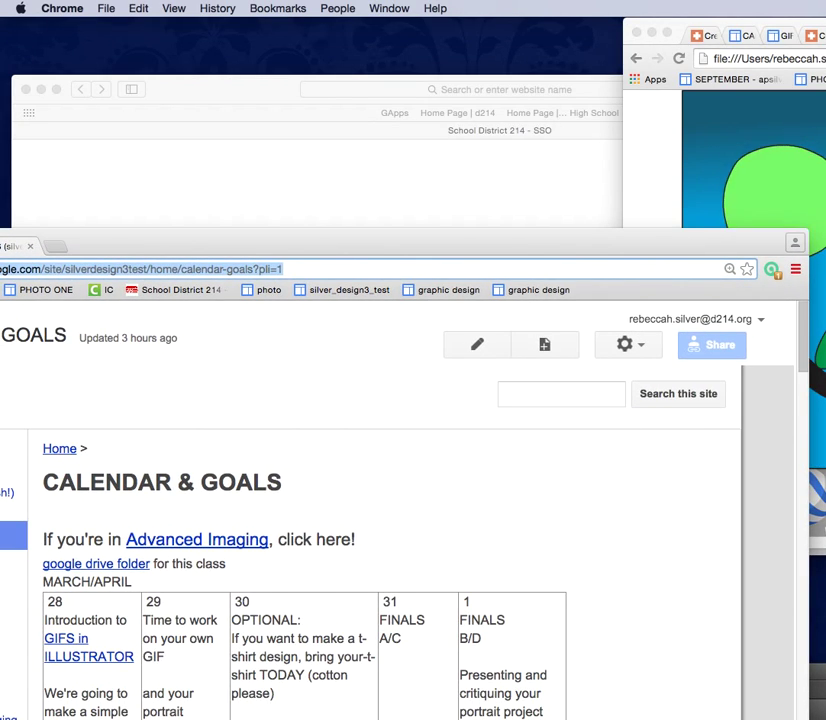
{"action": "left_click", "coordinate": [818, 710]}
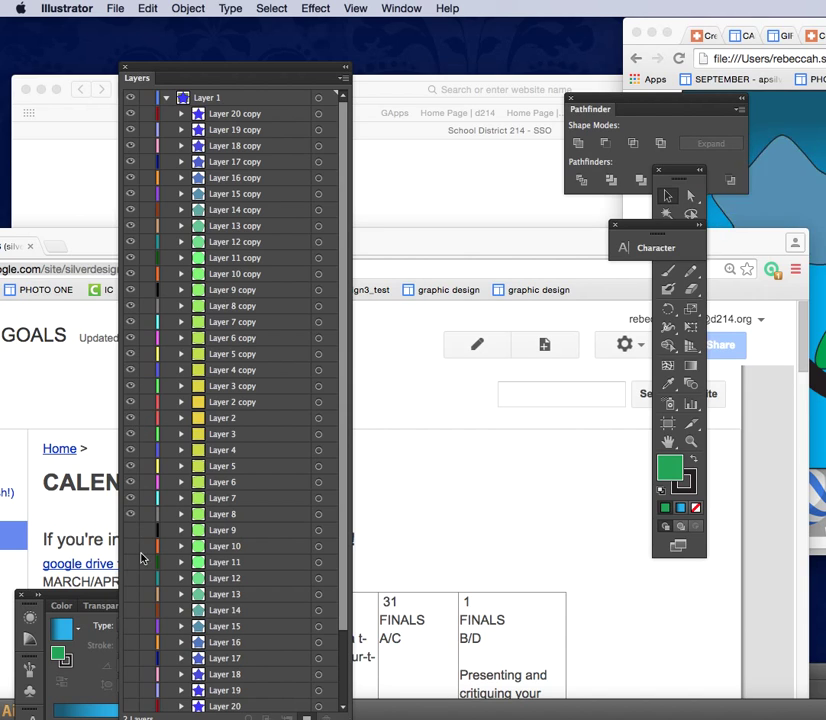
{"action": "scroll", "coordinate": [127, 688], "scroll_direction": "down", "scroll_amount": 5}
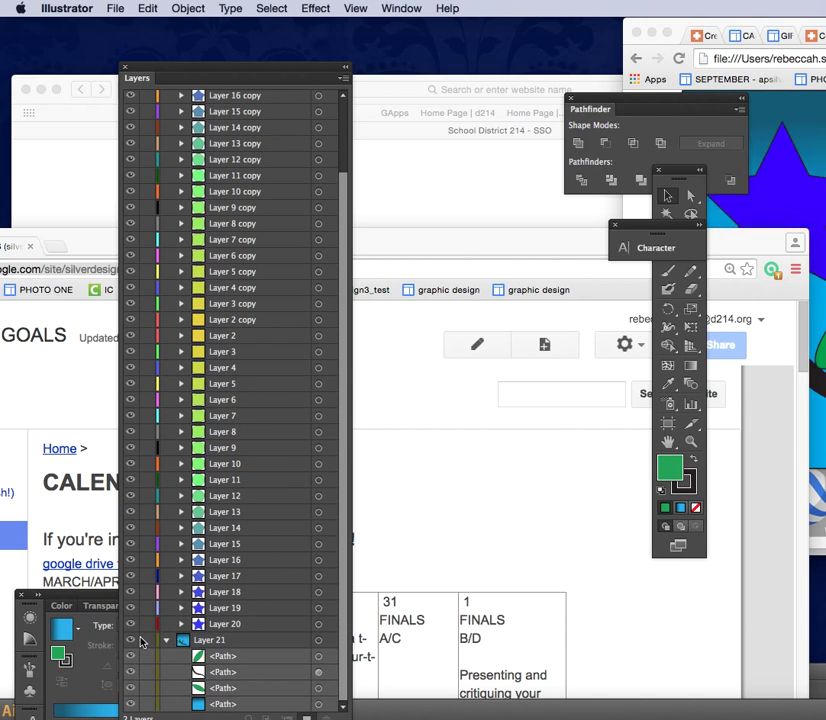
Export the artwork to the Desktop as static2.swf in Flash (swf) format, looping at 12 fps, bottom up, with Layer 21 as static layer.
{"action": "left_click", "coordinate": [116, 8]}
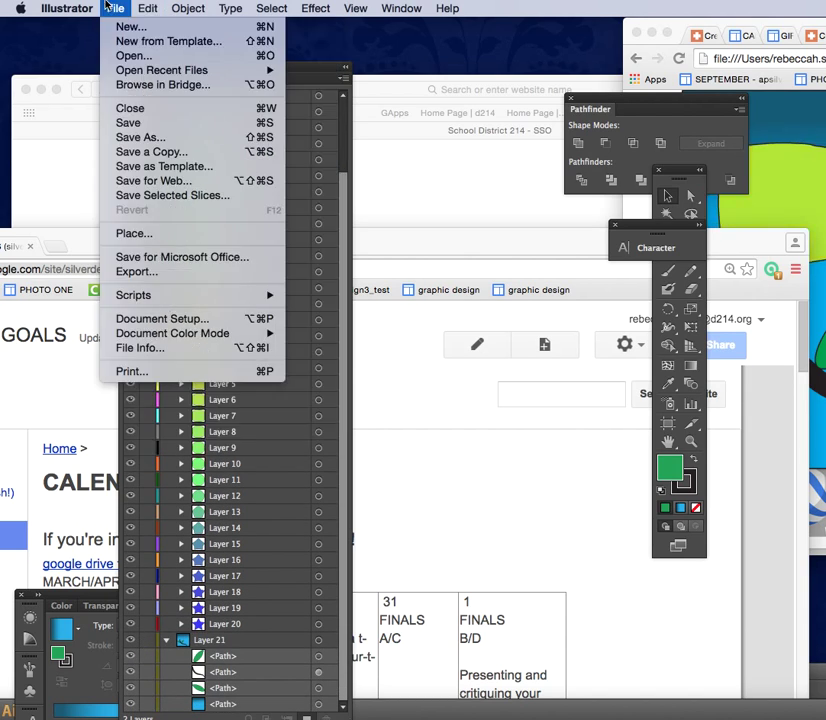
{"action": "left_click", "coordinate": [137, 271]}
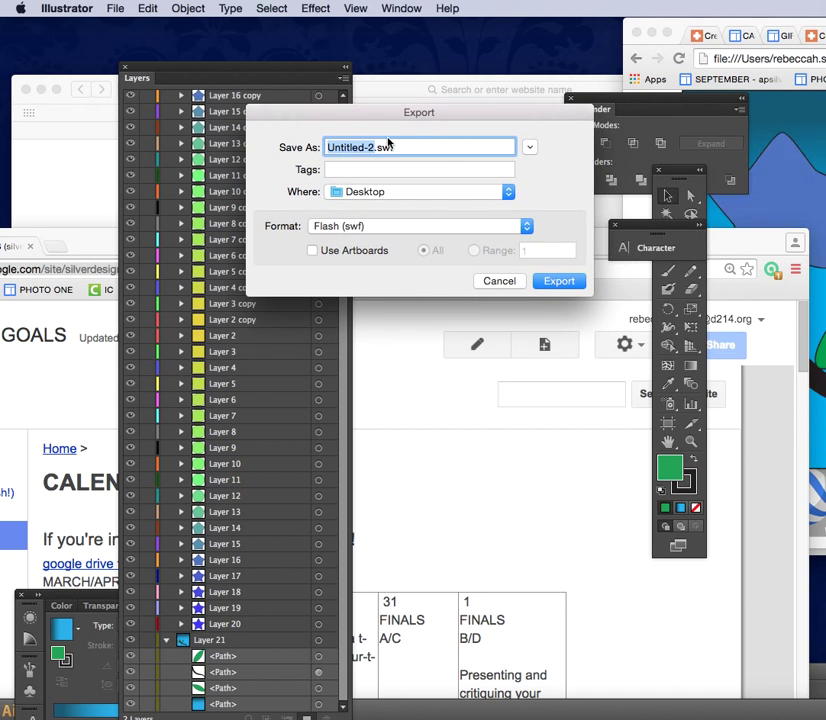
{"action": "type", "text": "static"}
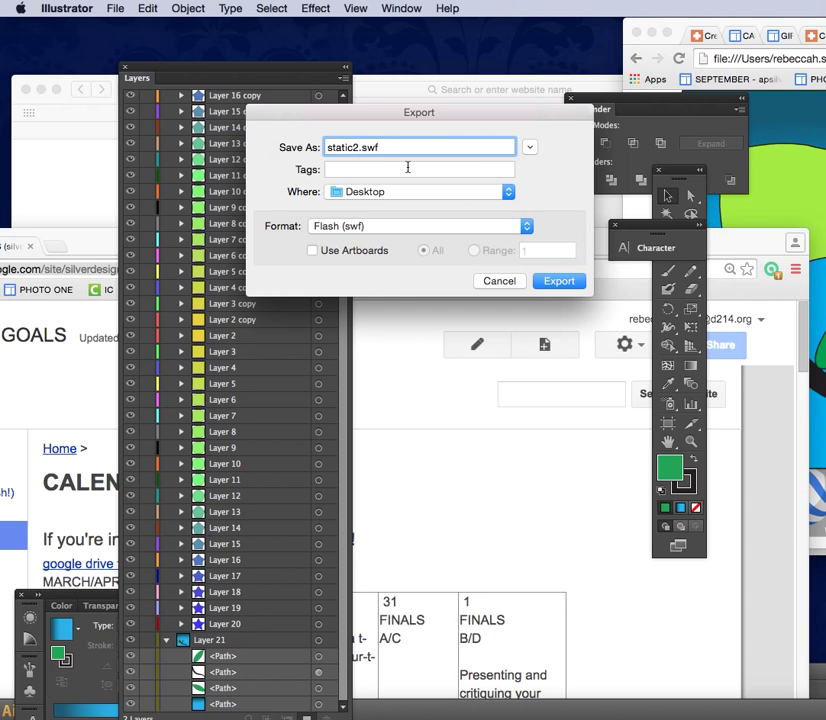
{"action": "left_click", "coordinate": [560, 281]}
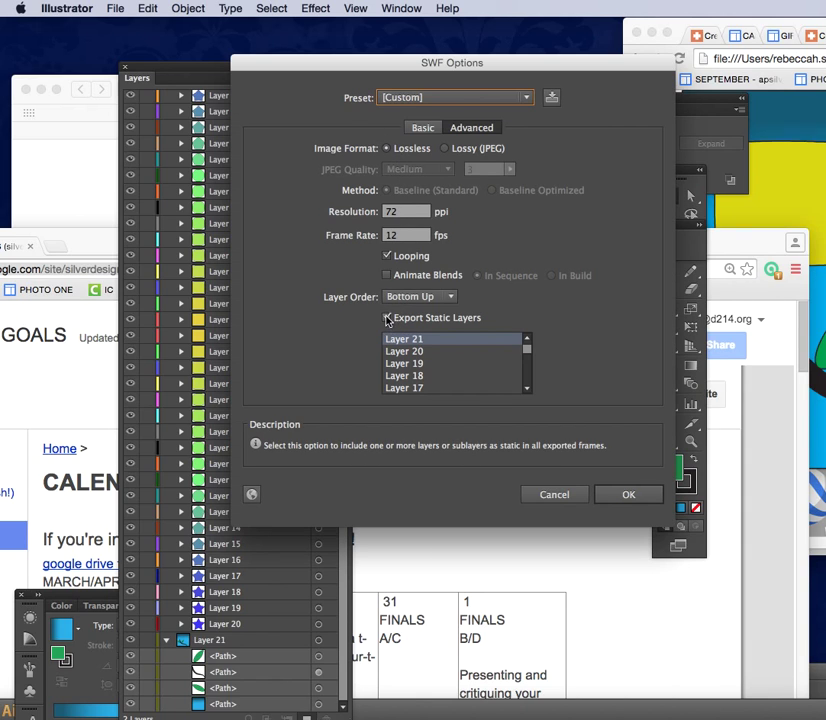
{"action": "left_click", "coordinate": [628, 496]}
Bring the Chrome preview window back into view and open static2.swf from the Desktop in it.
{"action": "left_click_drag", "start_coordinate": [700, 20], "coordinate": [218, 6]}
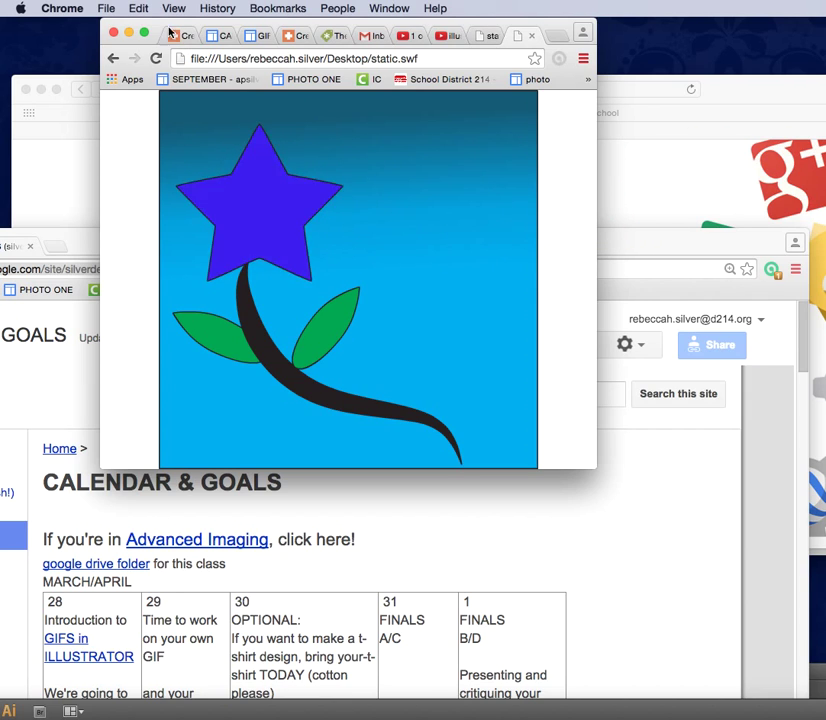
{"action": "left_click", "coordinate": [106, 8]}
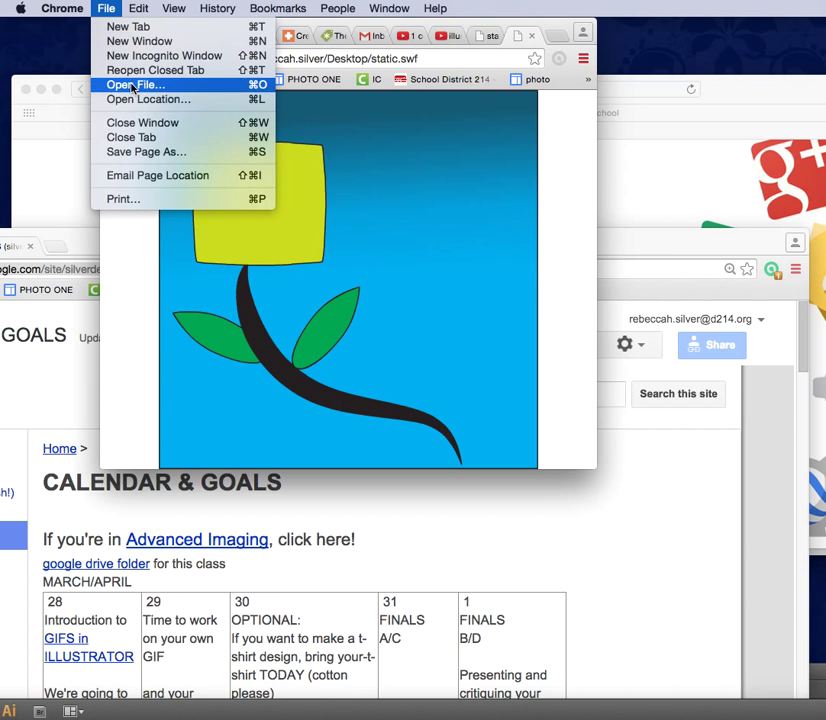
{"action": "left_click", "coordinate": [132, 86]}
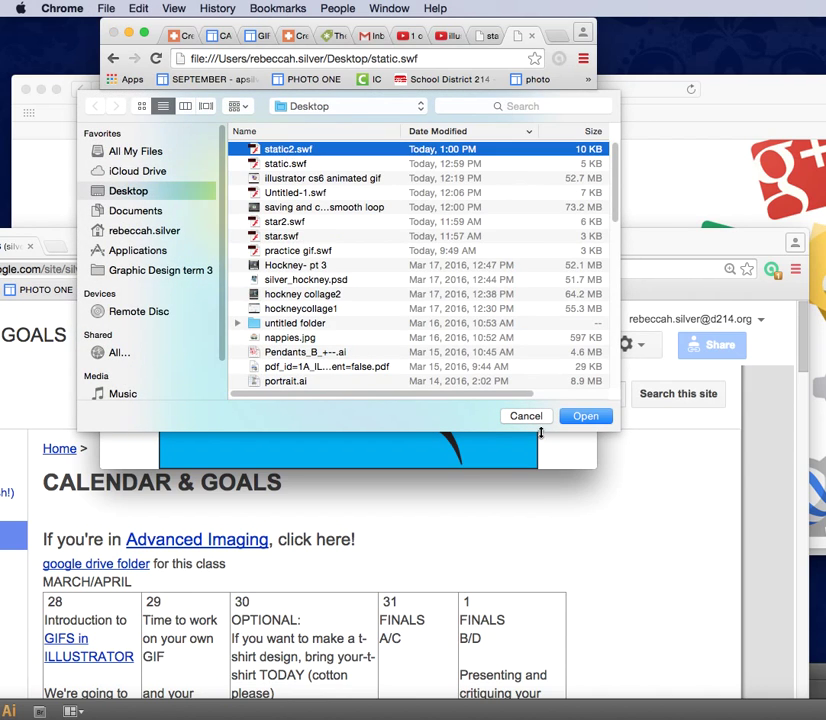
{"action": "left_click", "coordinate": [594, 418]}
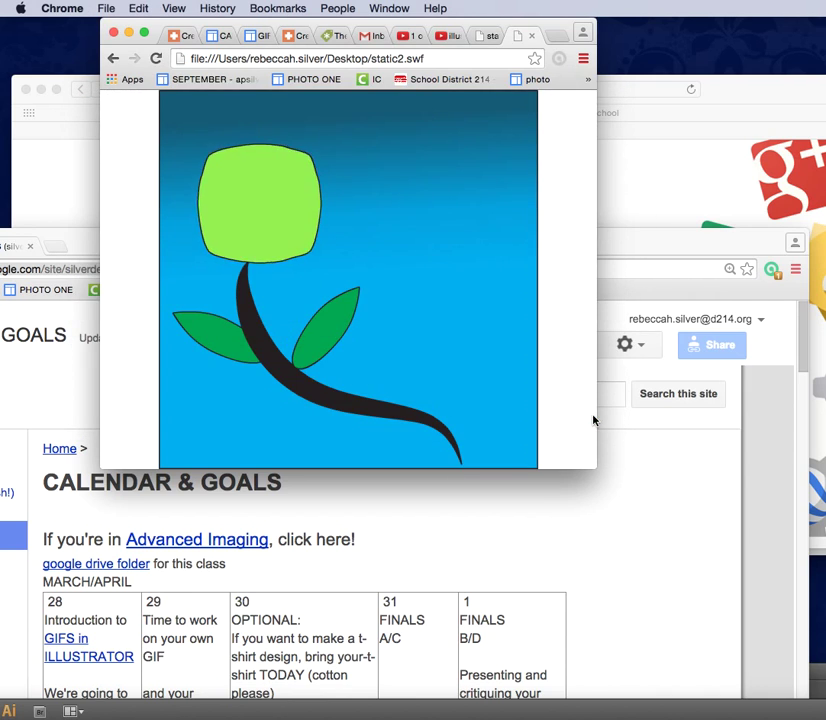